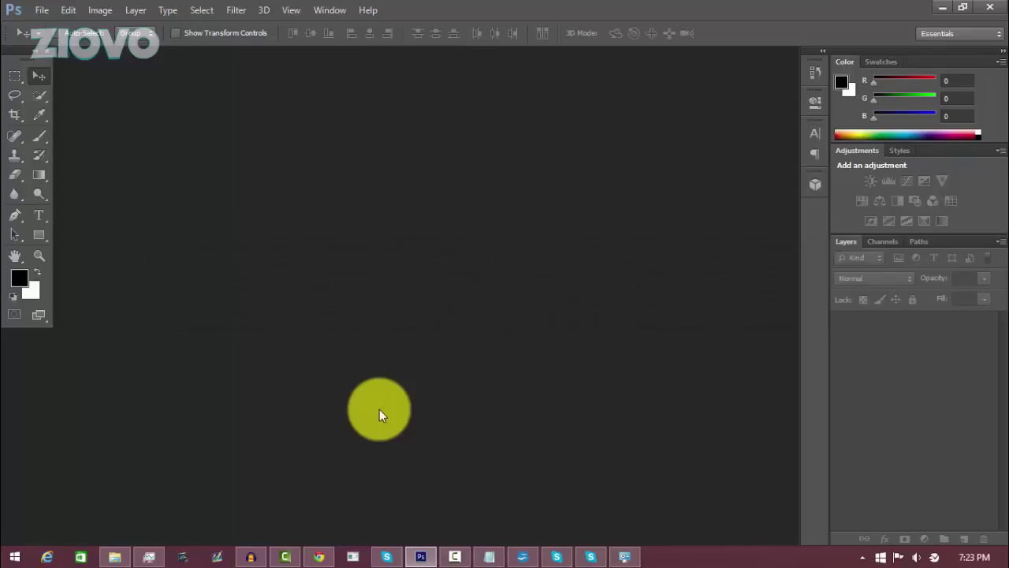
Create a new 2560 × 1440 px document with Transparent background contents
left_click(42, 11)
left_click(54, 26)
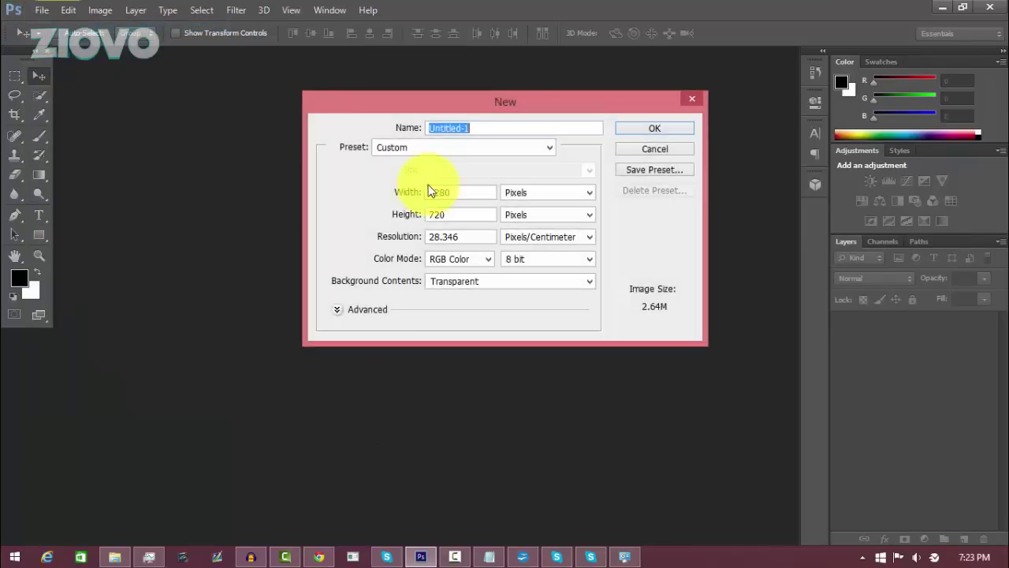
left_click_drag(468, 190, 388, 194)
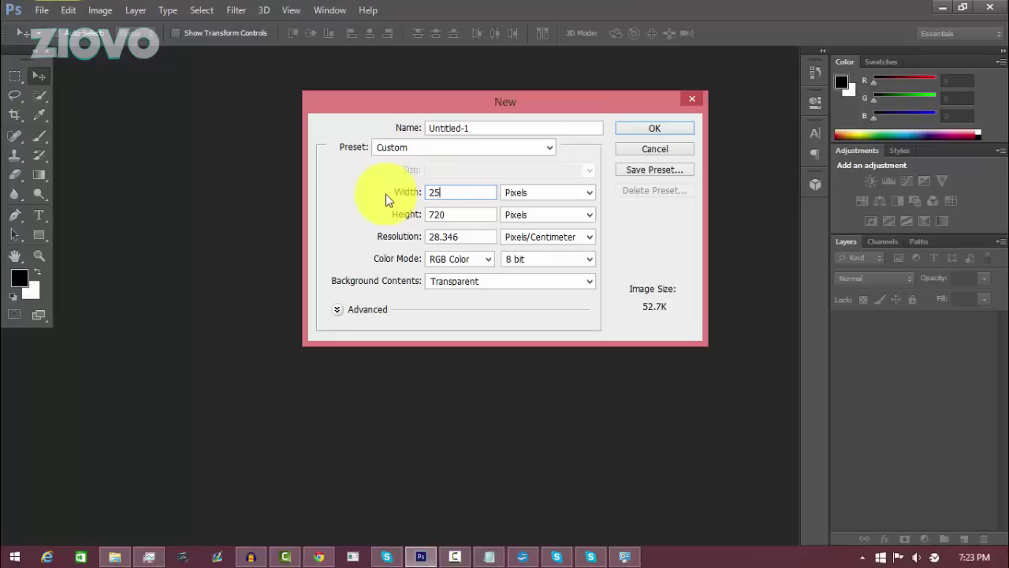
key("Tab")
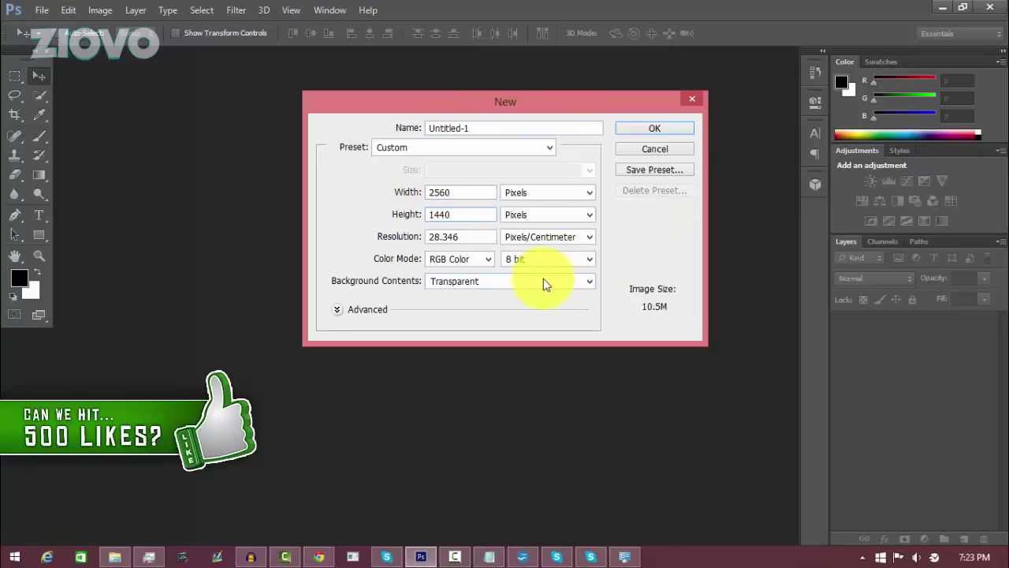
left_click(668, 131)
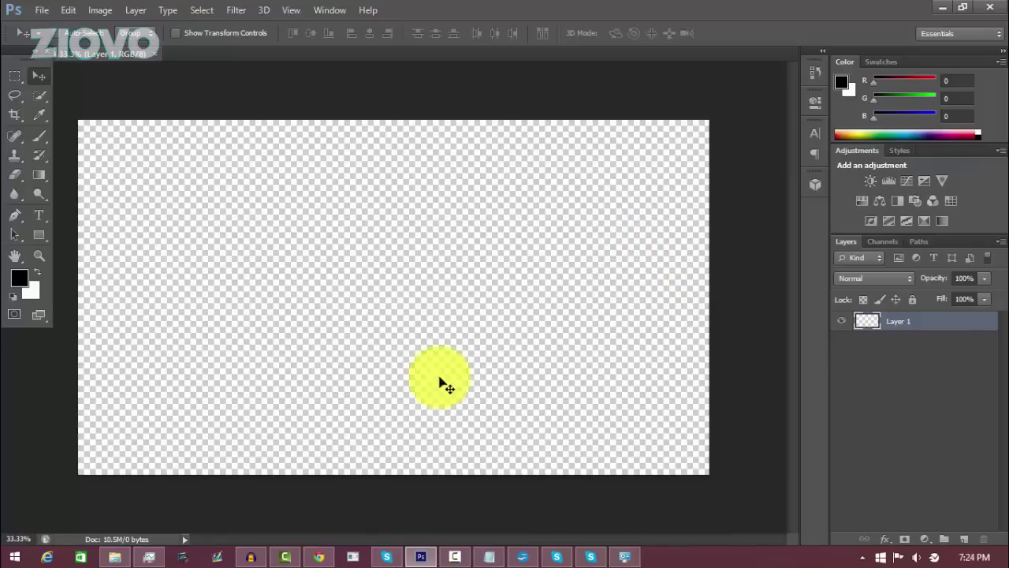
View the Channel-Art-Template-Fireworks.png tab in Chrome with the downloads bar closed, then return to Photoshop
left_click(323, 559)
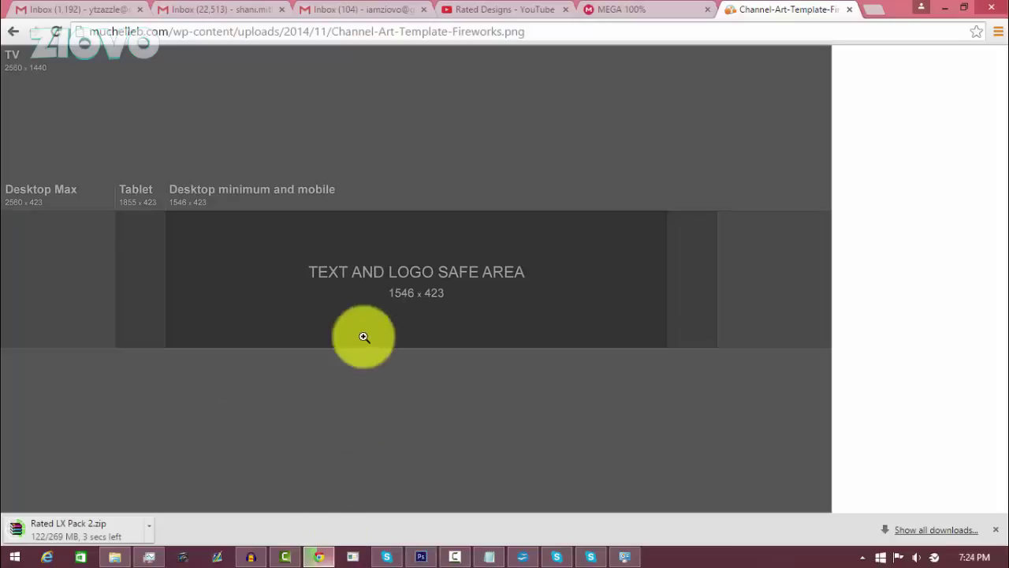
left_click(996, 529)
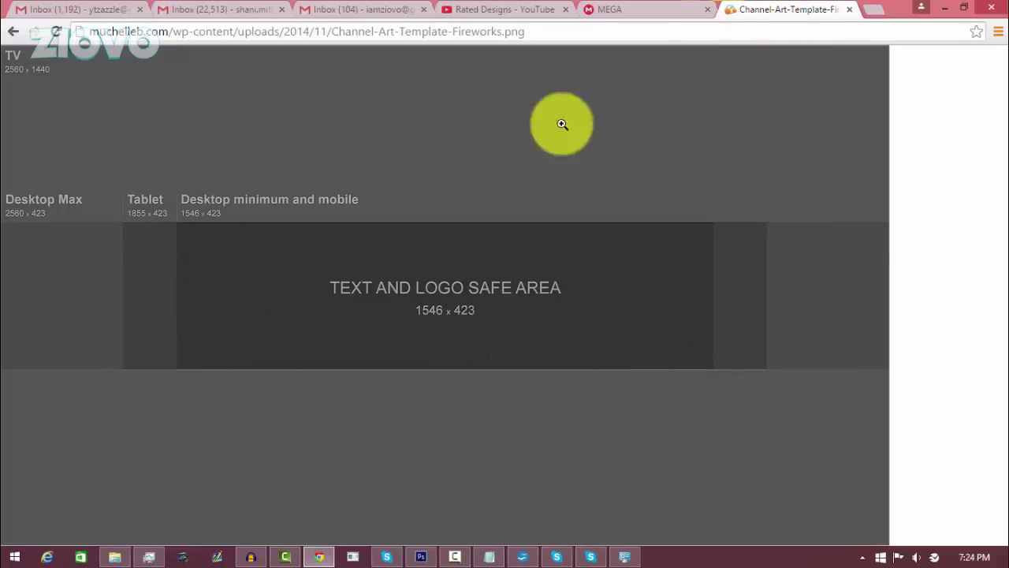
left_click(420, 554)
Place channelart.png, dismiss the Fireworks alert, and commit it at full canvas size
left_click(42, 9)
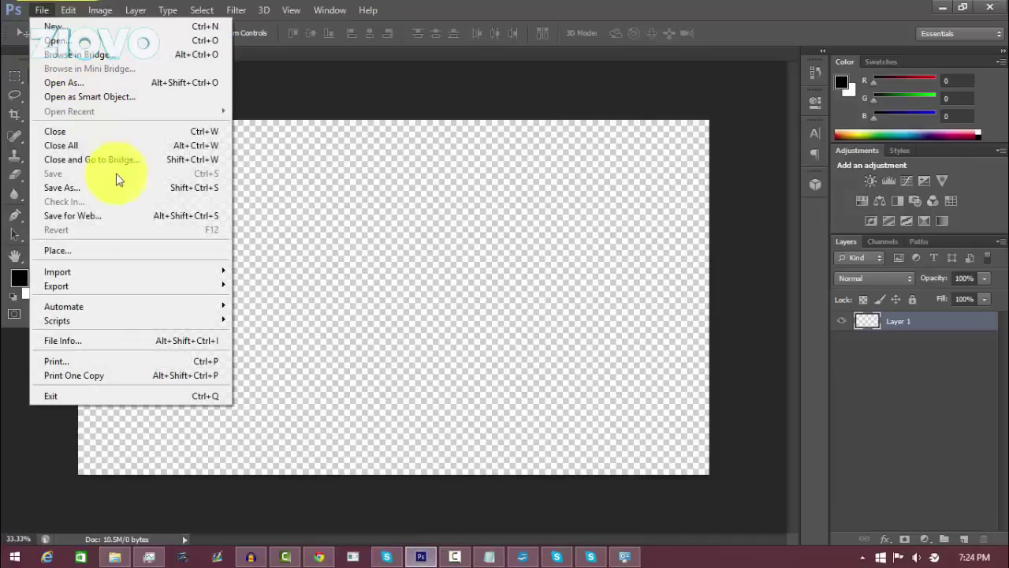
left_click(142, 250)
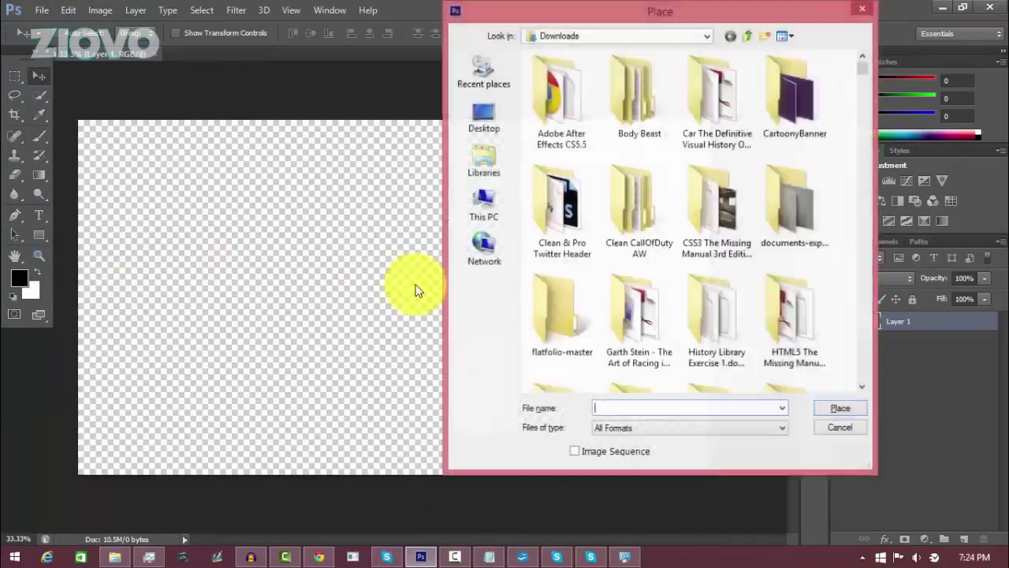
type("chann")
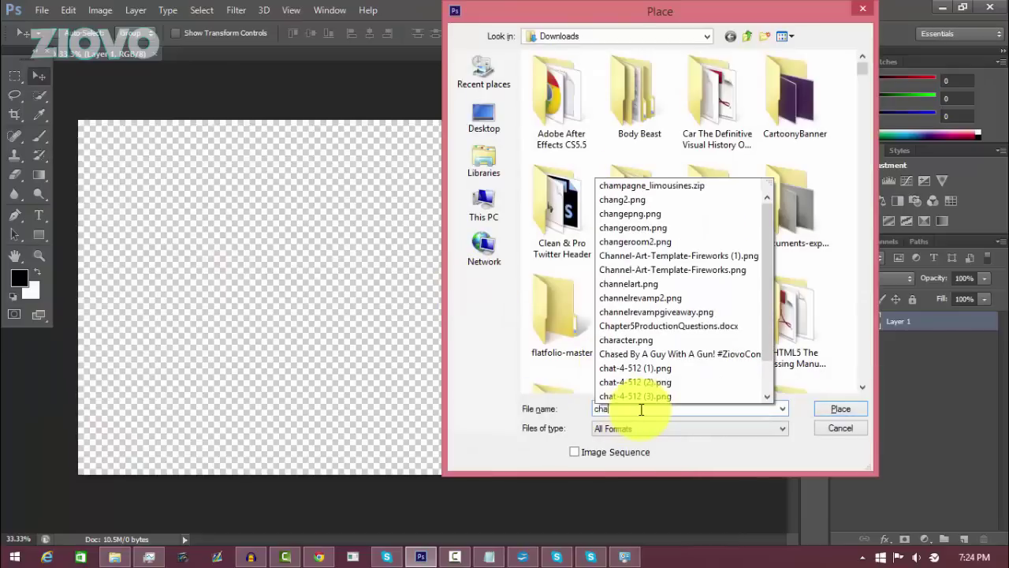
key("Down")
key("Down")
key("Down")
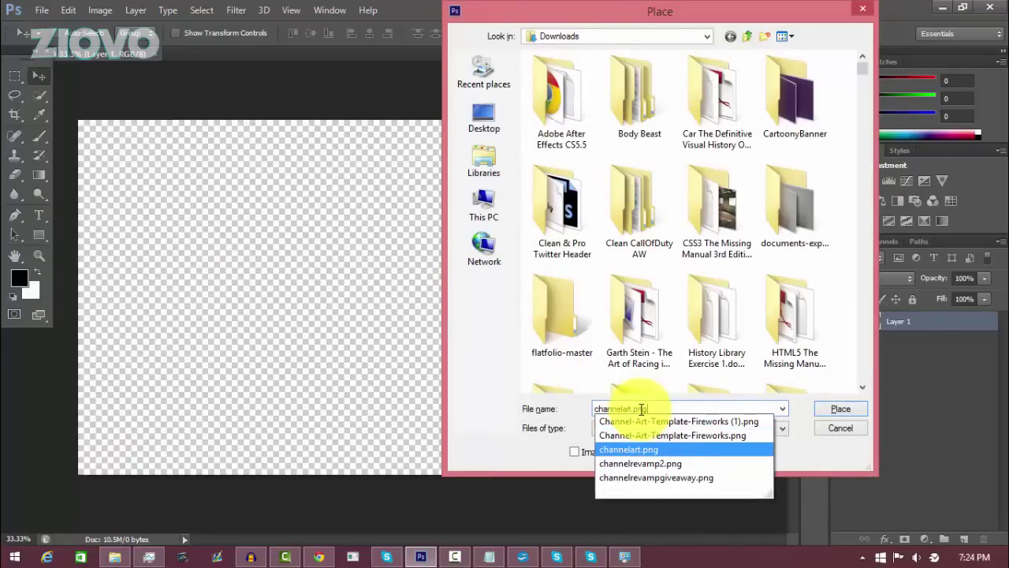
key("Return")
key("Return")
left_click(553, 332)
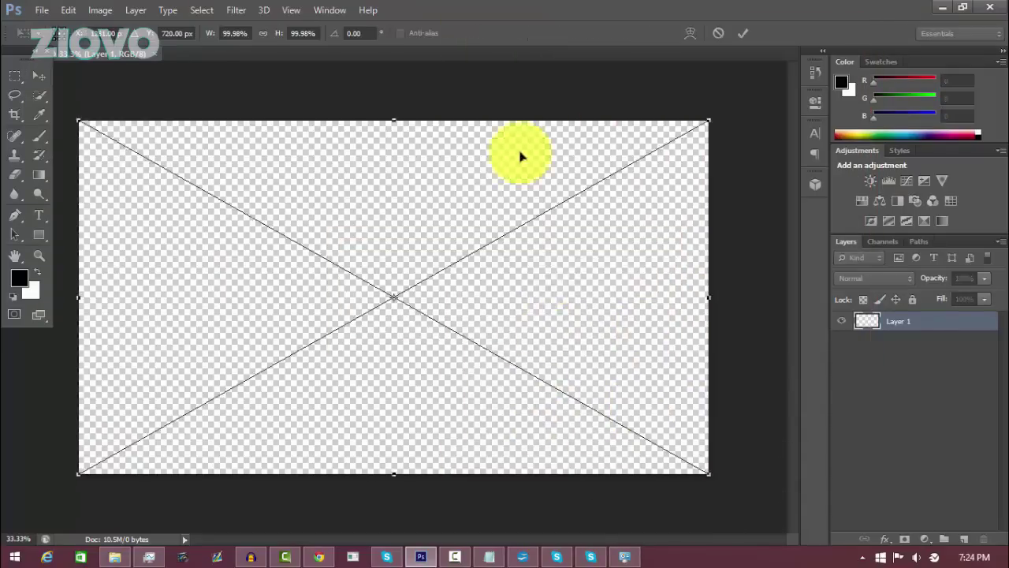
left_click(745, 33)
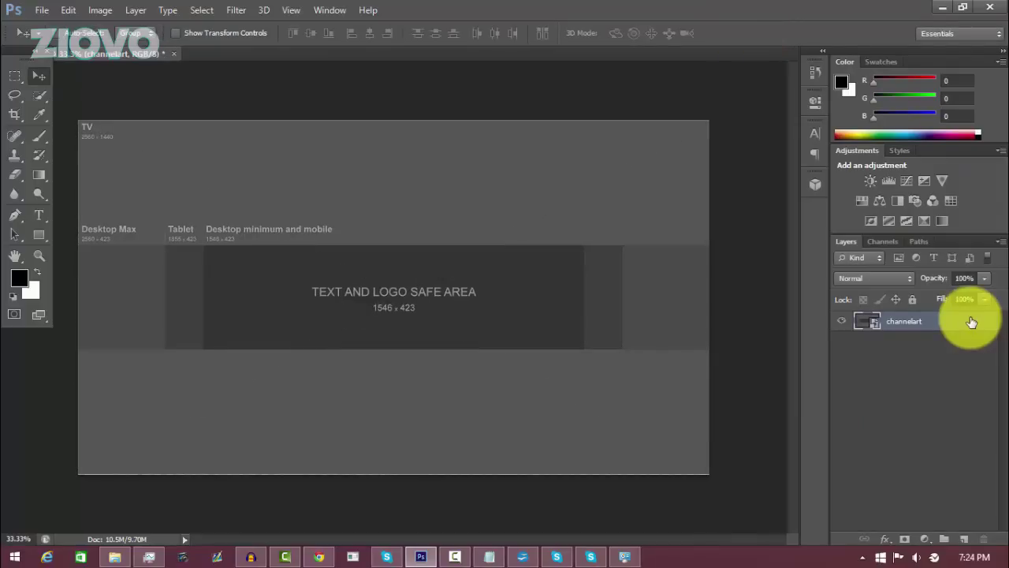
Draw black rectangles over the template's top and bottom bands, then select the channelart layer
left_click(41, 231)
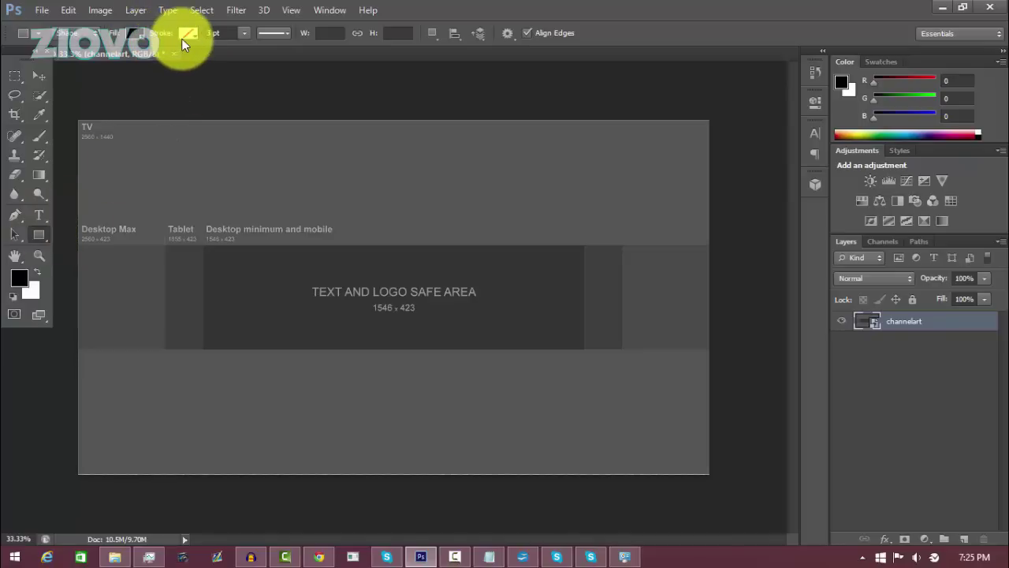
mouse_move(71, 115)
left_mouse_down()
mouse_move(561, 205)
mouse_move(681, 210)
mouse_move(725, 230)
mouse_move(730, 243)
left_mouse_up()
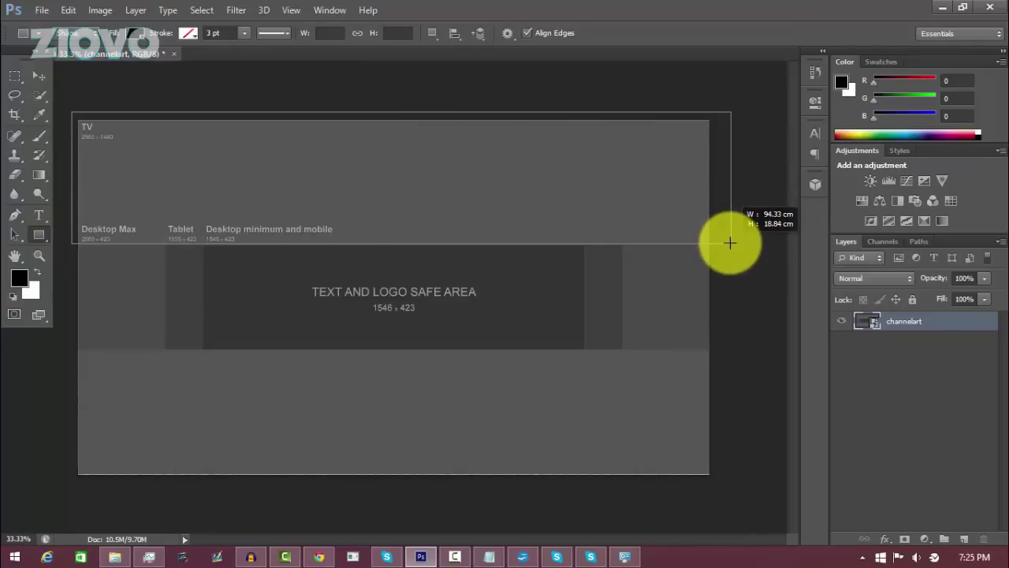
left_click_drag(730, 243, 730, 243)
left_click_drag(72, 491, 733, 350)
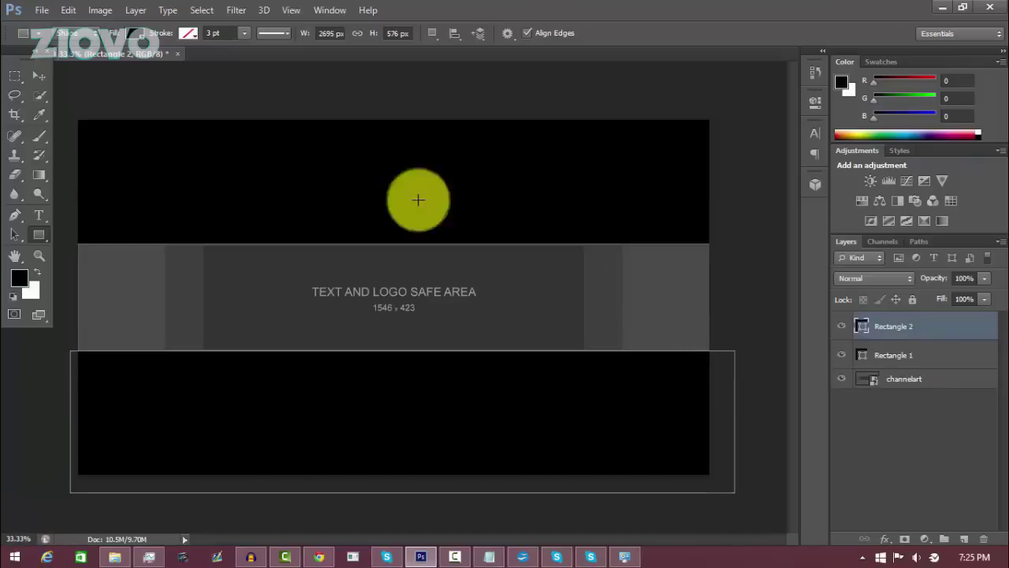
left_click(38, 73)
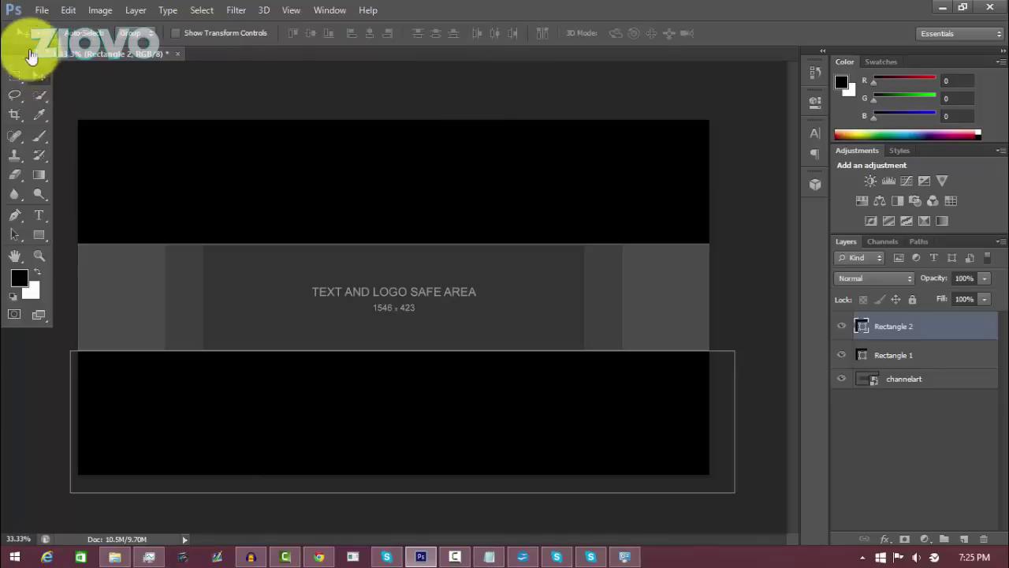
left_click(914, 381)
Delete the channelart template layer and add an empty layer above Rectangle 2
key("Delete")
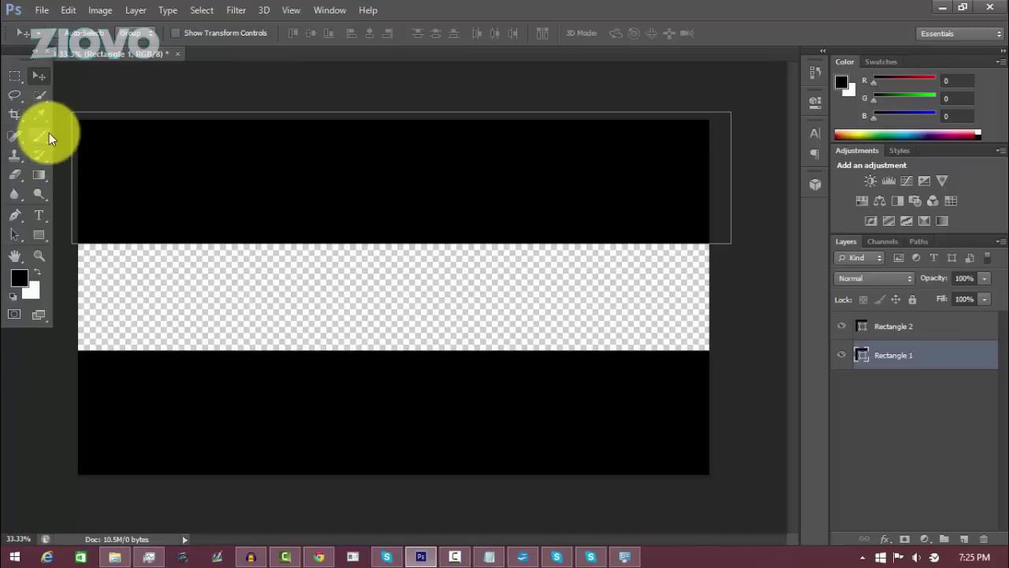
left_click(899, 326)
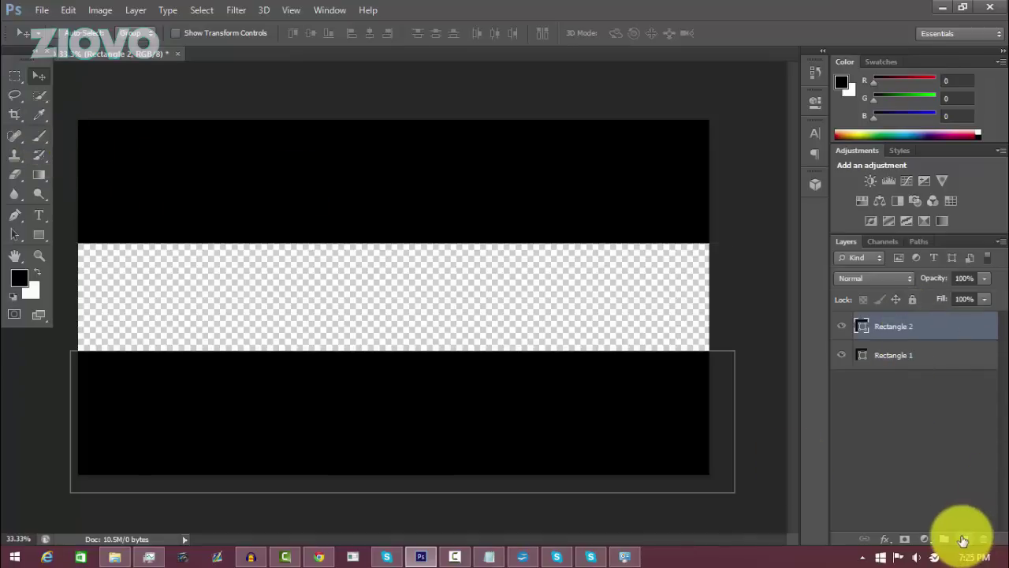
left_click(963, 539)
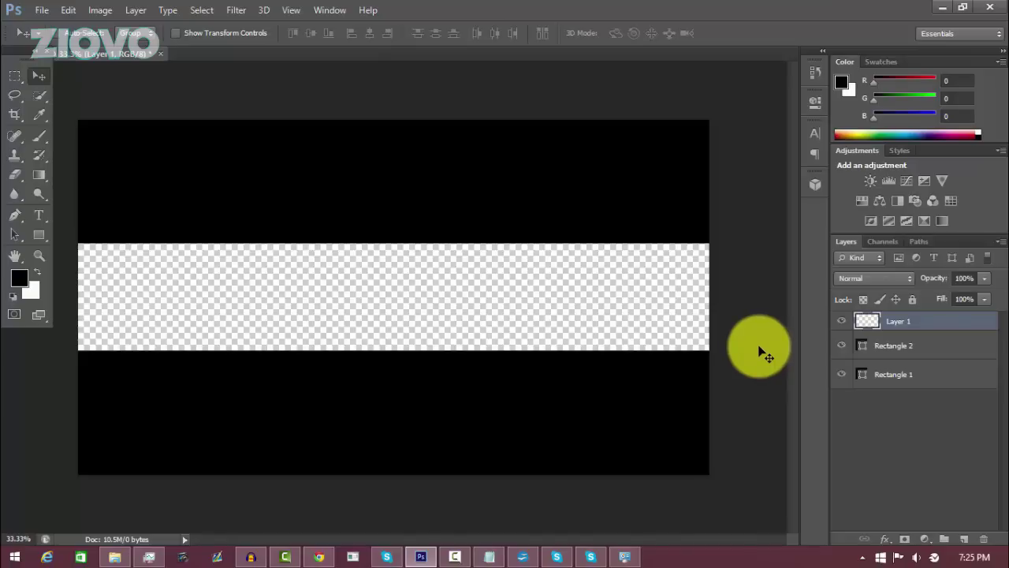
Draw a cyan rectangle across the middle strip and move it behind the black bands
left_click(47, 234)
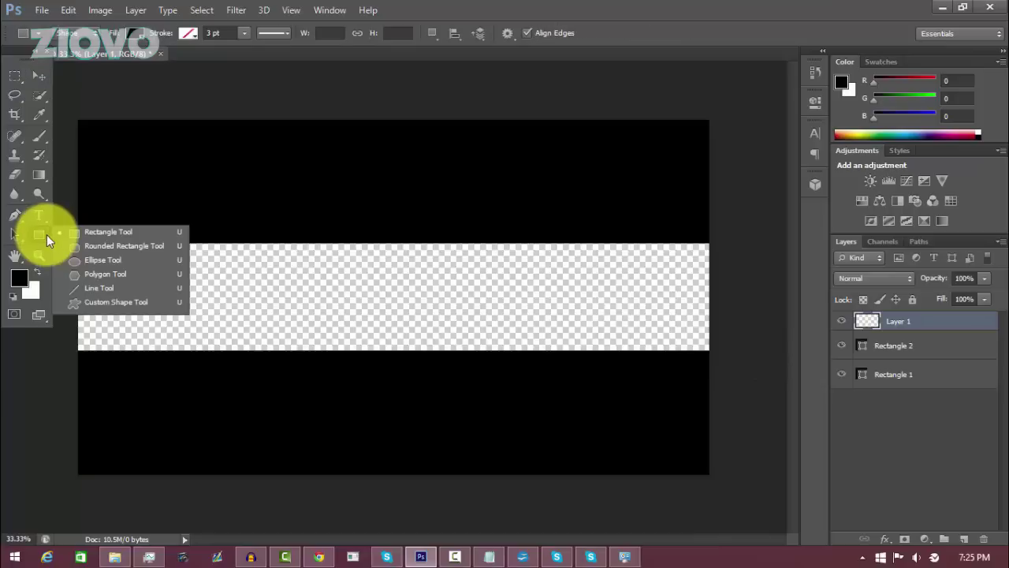
left_click(81, 233)
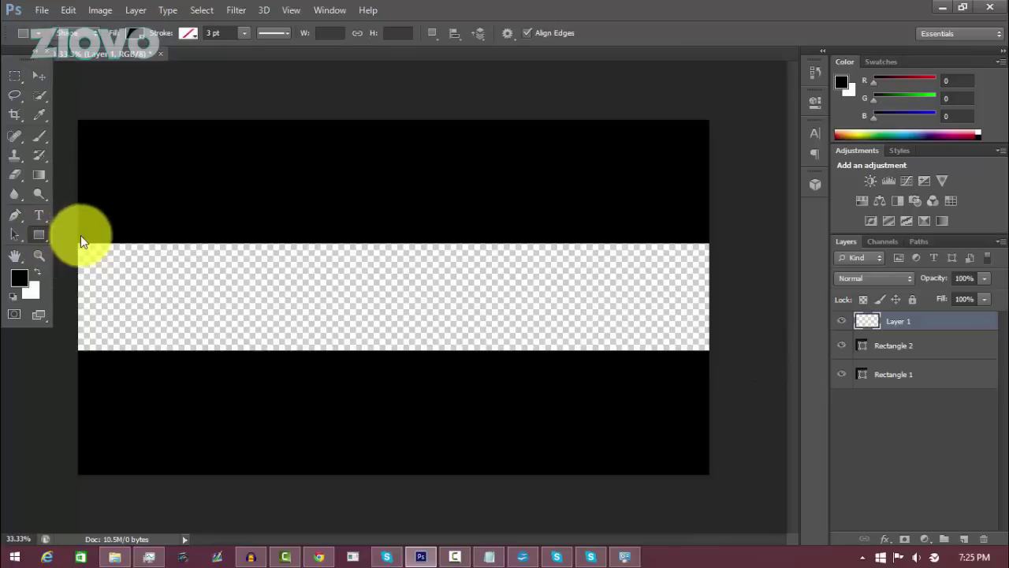
left_click(141, 35)
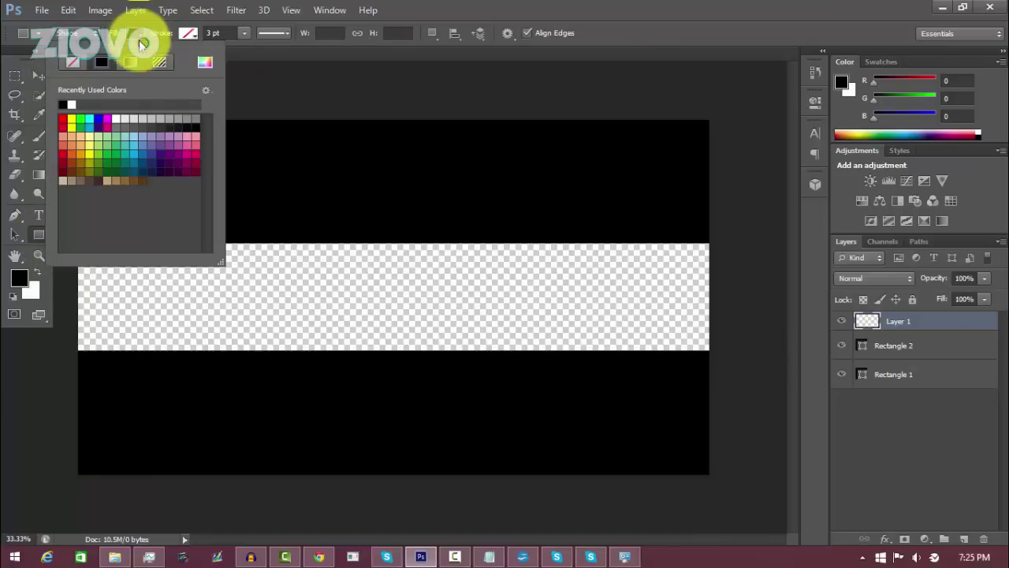
left_click(134, 151)
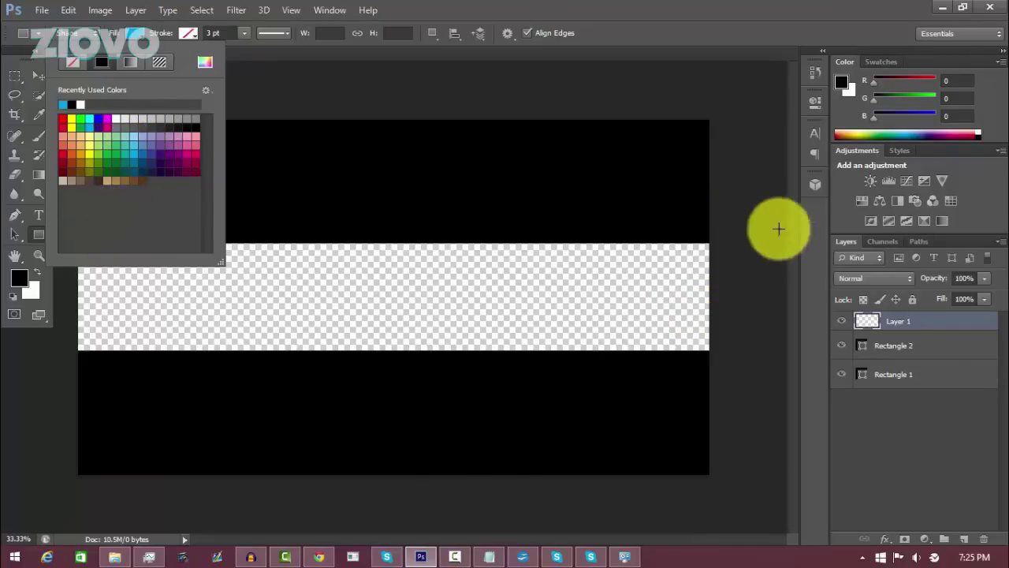
left_click_drag(731, 215, 65, 366)
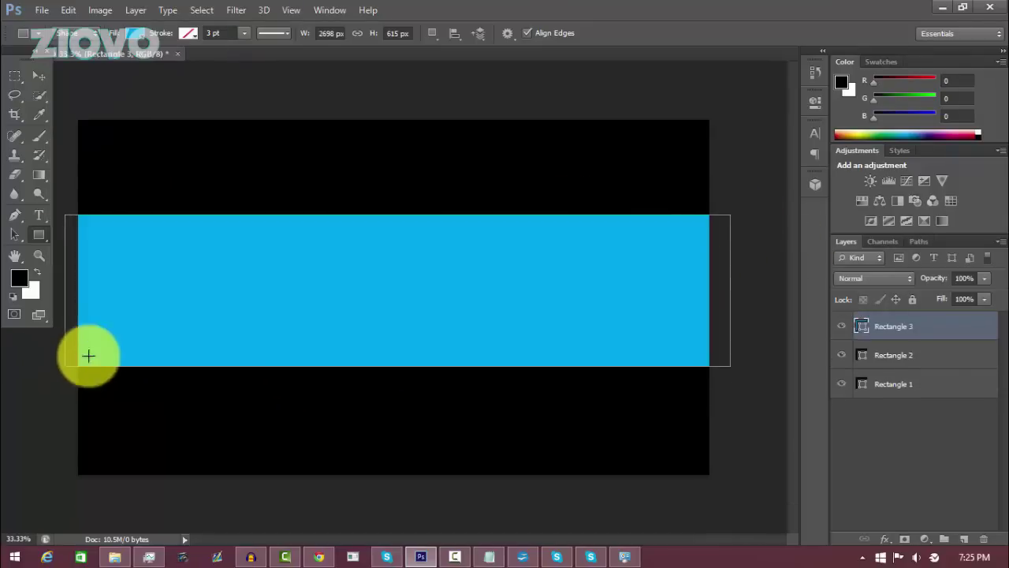
left_click_drag(922, 334, 919, 392)
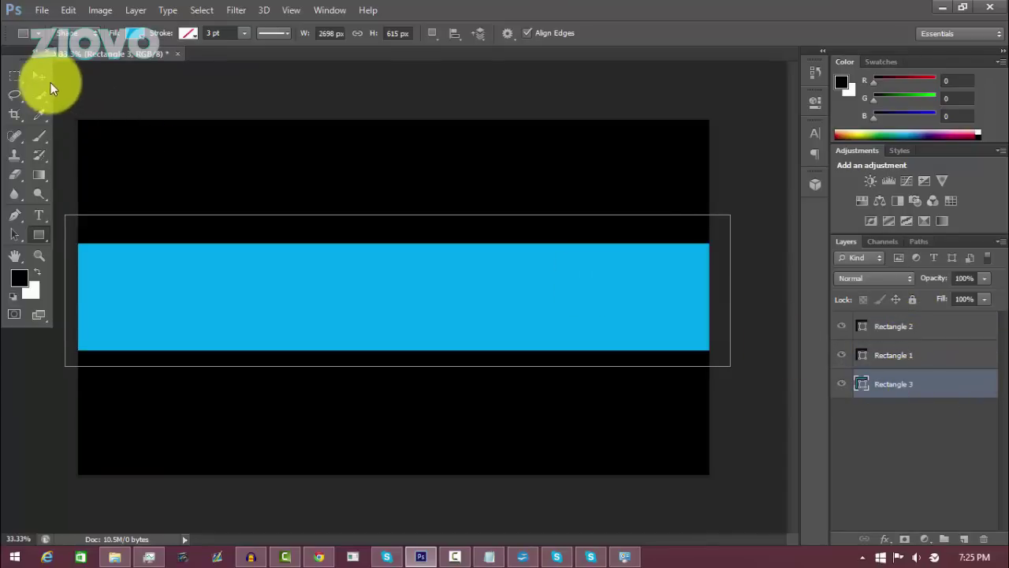
Check the top black band's layer, reselect the cyan strip layer, and switch to the Type tool
left_click(41, 77)
left_click(894, 355)
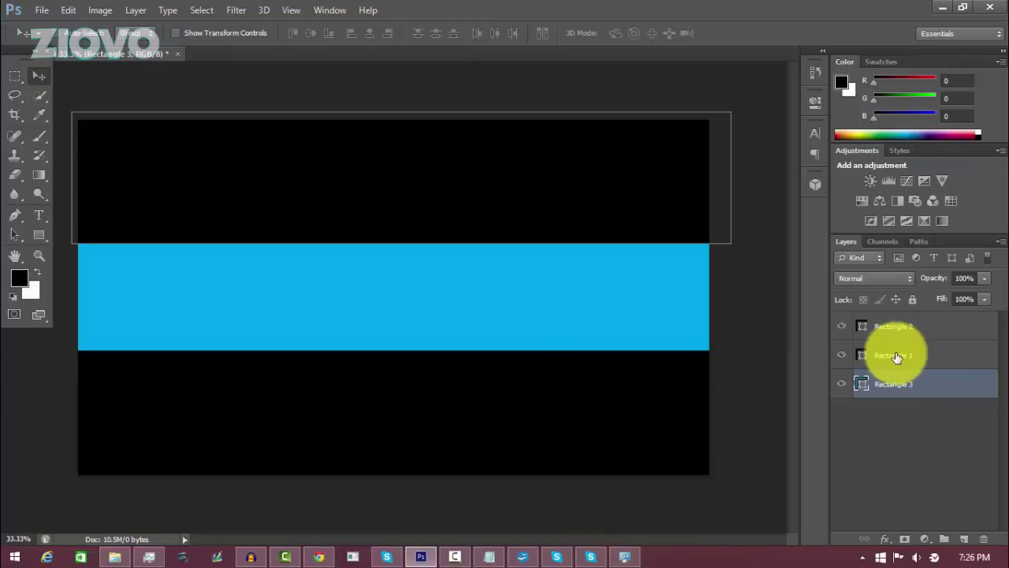
left_click(951, 390)
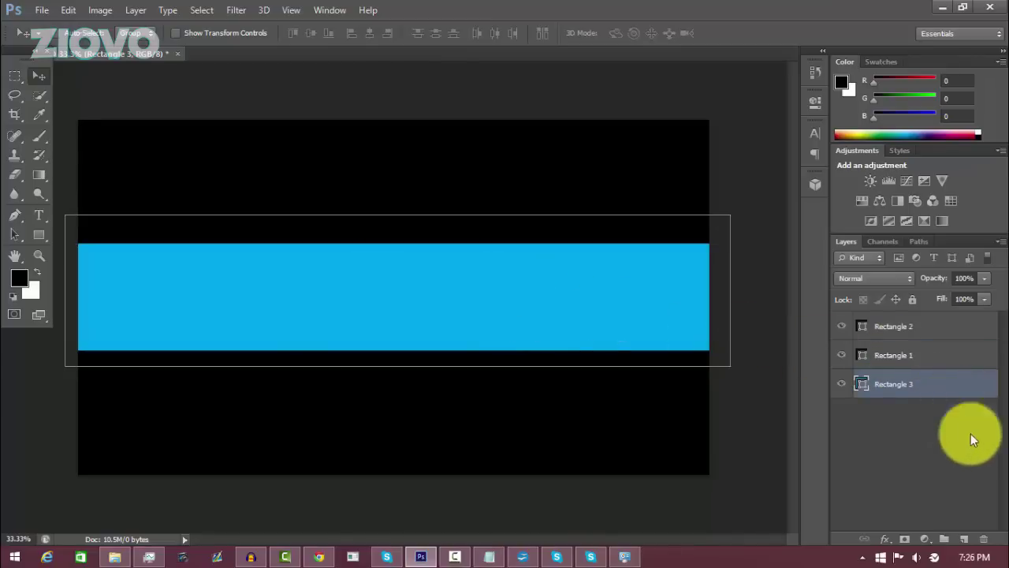
key("t")
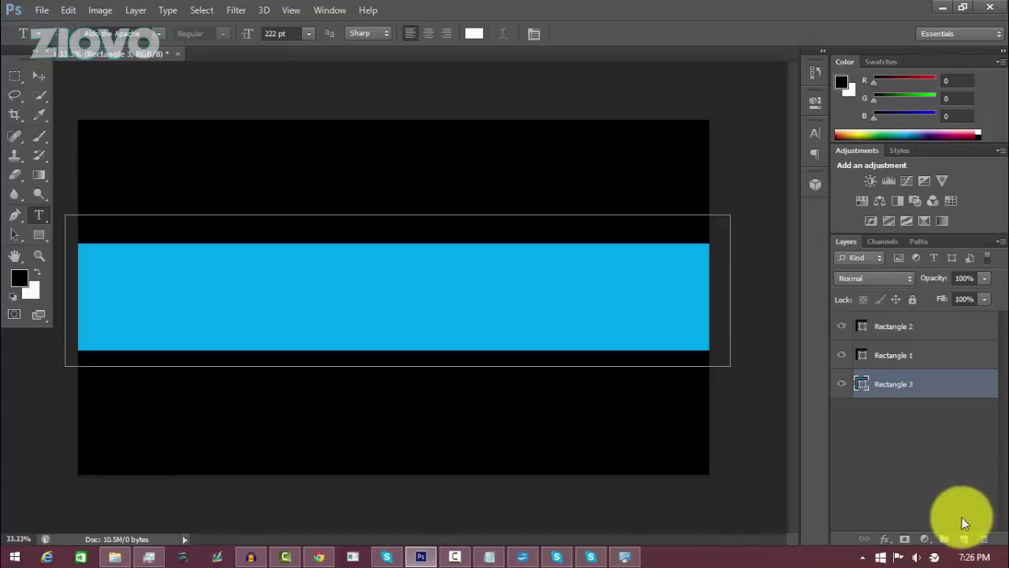
Type white ZIOVO on the cyan strip, nudge it slightly right and down, and select all
left_click(965, 539)
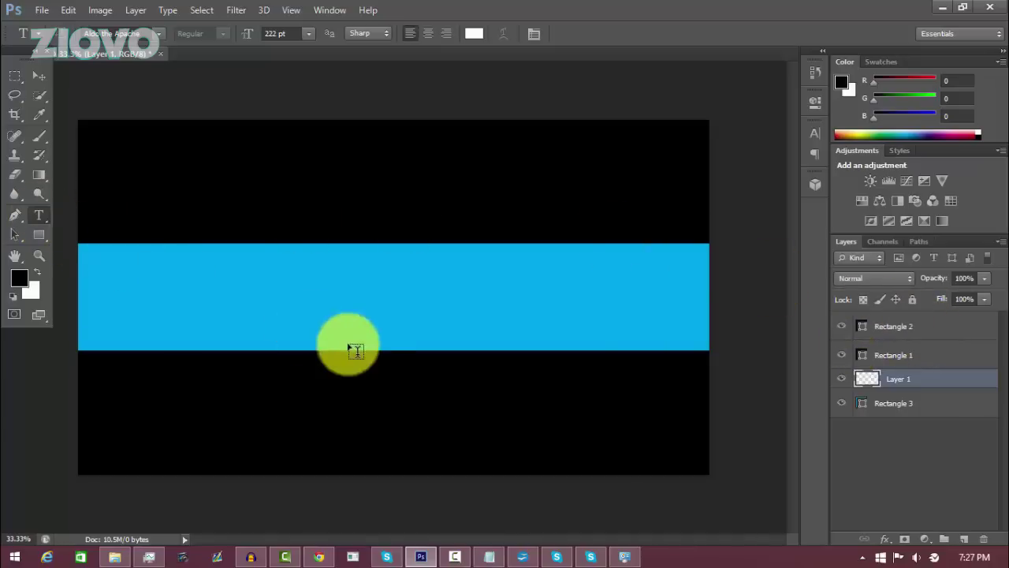
left_click(319, 310)
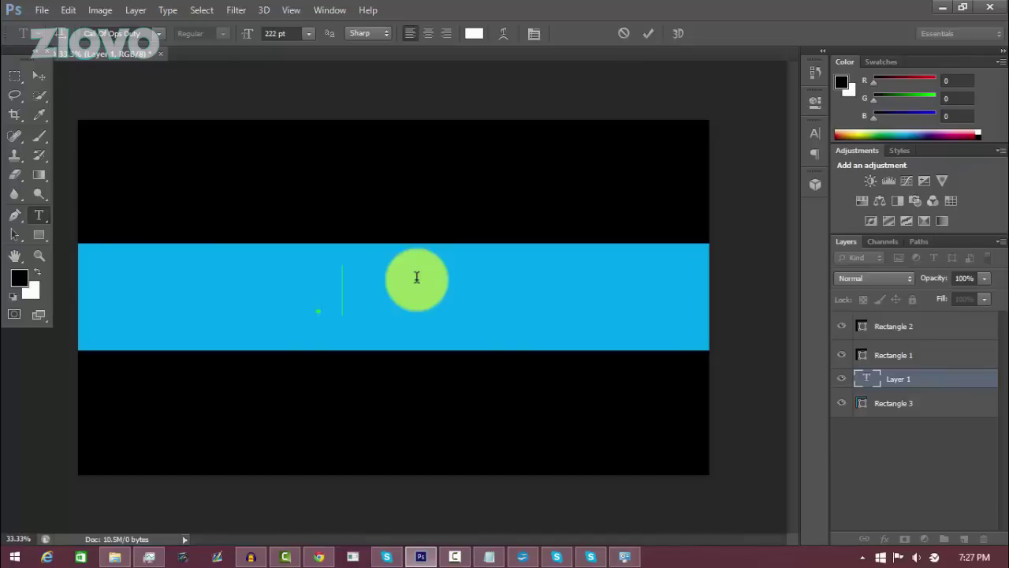
type("ZIOVO")
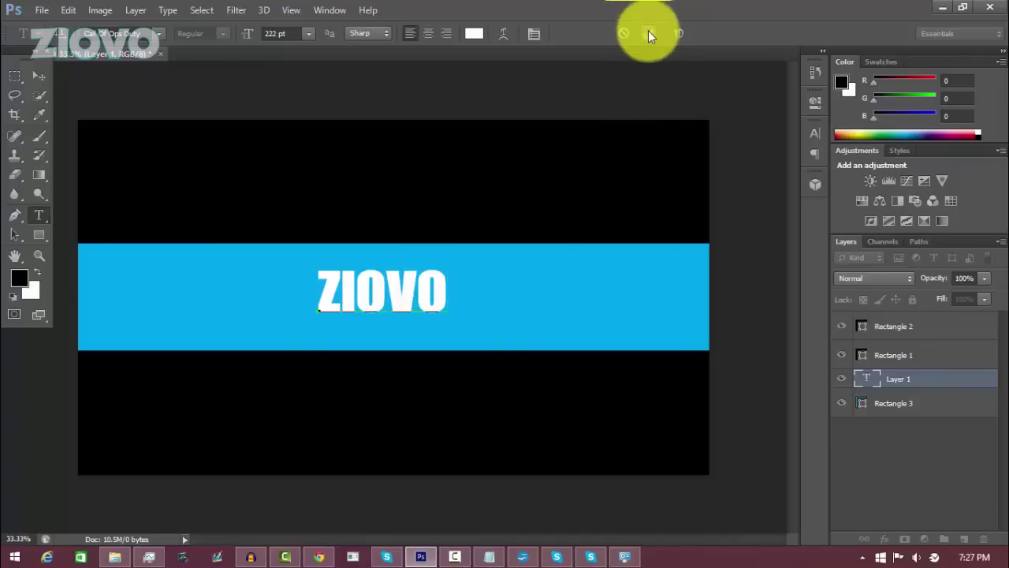
left_click(649, 35)
left_click(39, 75)
mouse_move(429, 282)
left_mouse_down()
mouse_move(478, 304)
mouse_move(442, 285)
mouse_move(427, 292)
left_mouse_up()
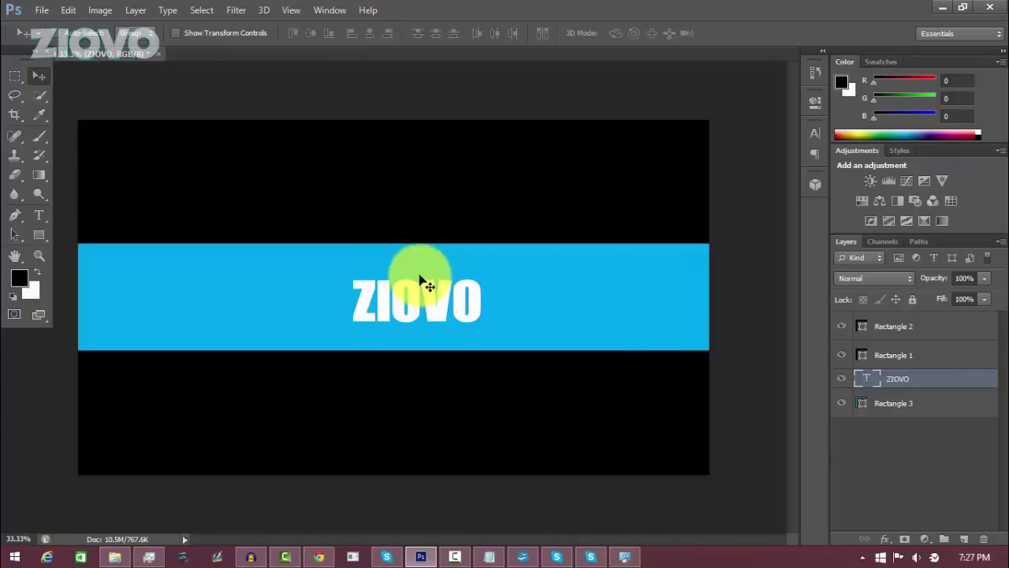
key("ctrl+a")
Align ZIOVO to the canvas's vertical and horizontal centres, then deselect
left_click(136, 10)
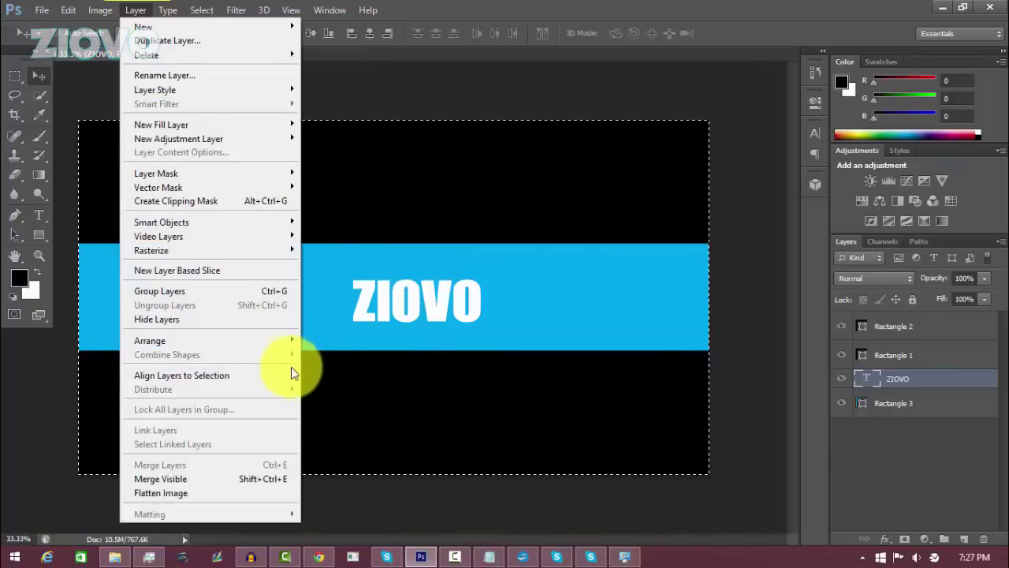
left_click(325, 386)
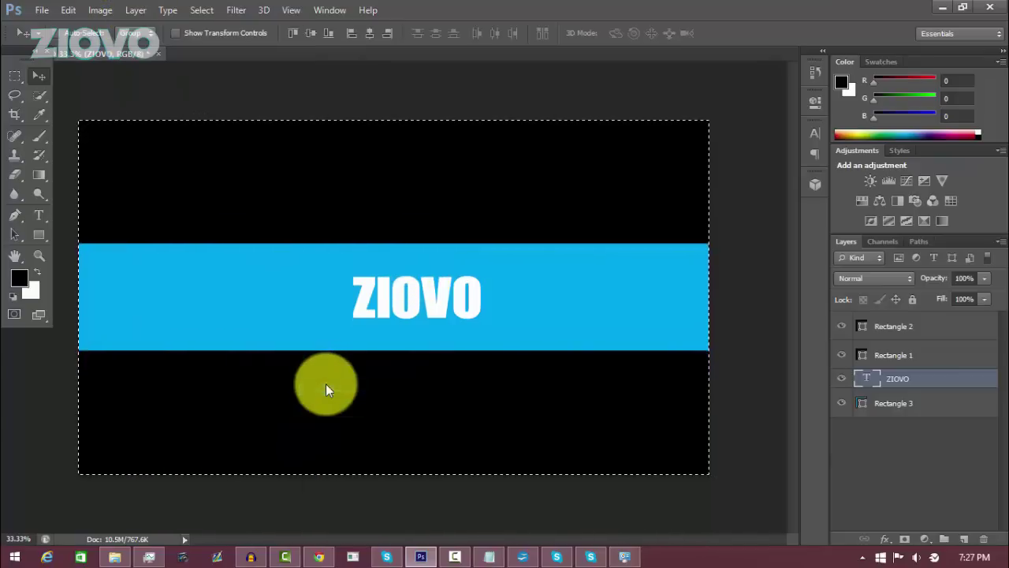
left_click(135, 10)
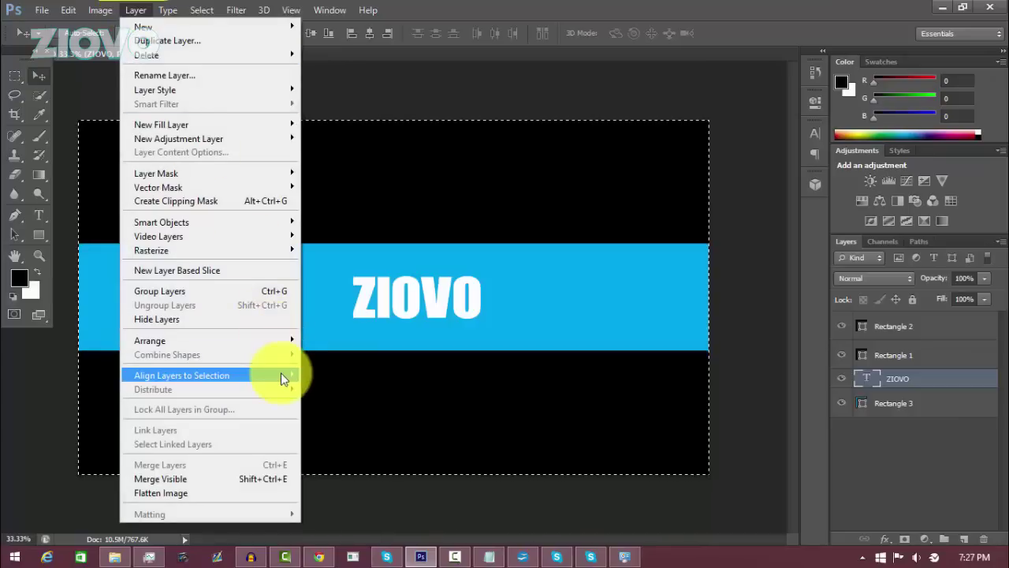
mouse_move(284, 378)
left_click(343, 433)
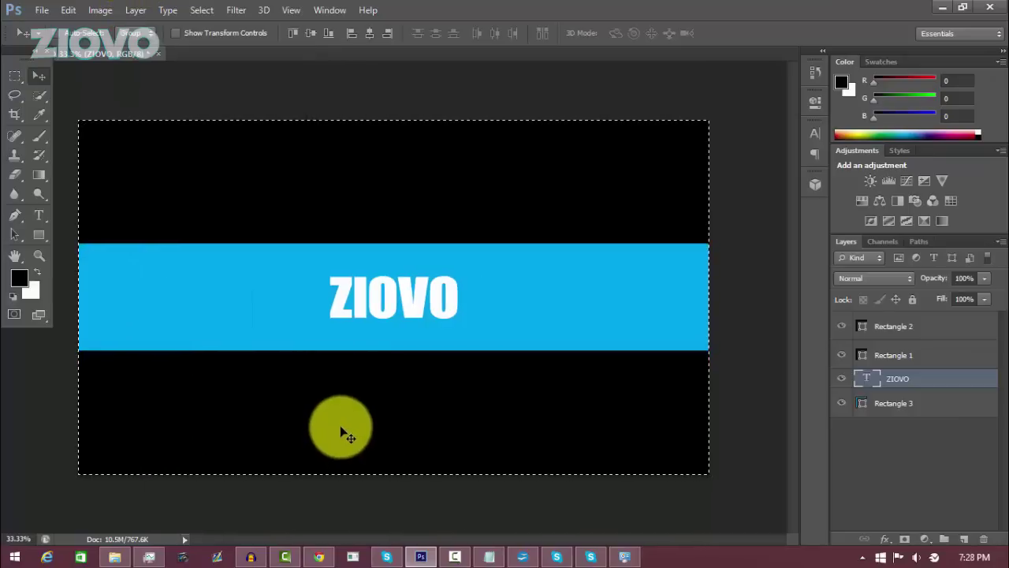
key("ctrl+d")
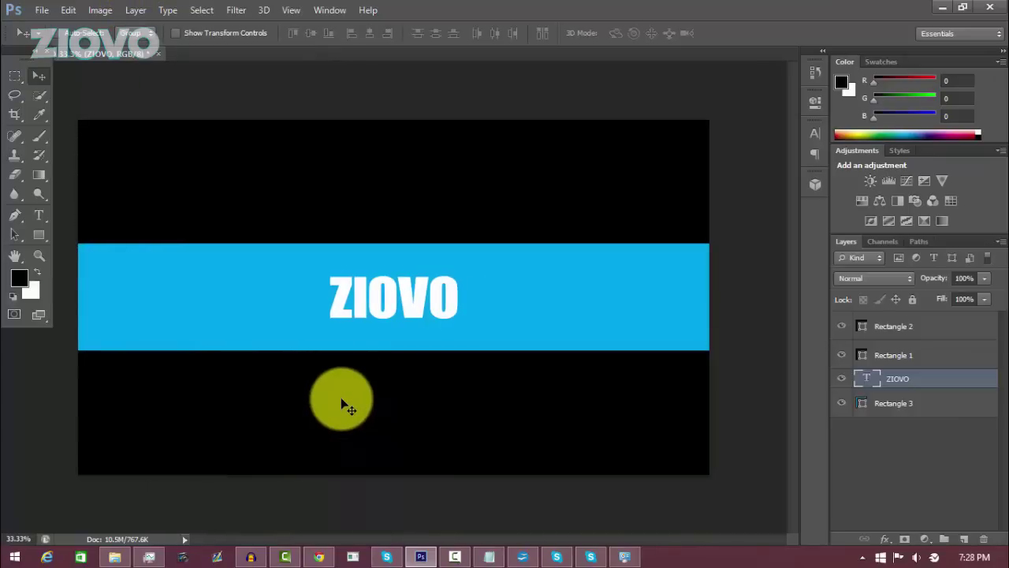
Add a linear Gradient Overlay at 15% opacity to the ZIOVO layer, keeping the default gradient
right_click(945, 385)
left_click(686, 91)
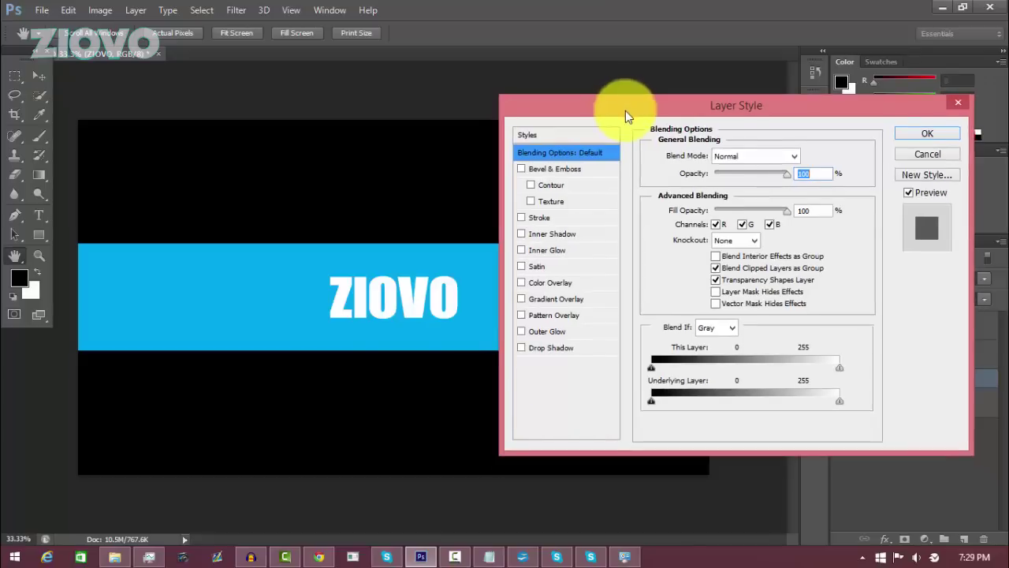
left_click(521, 299)
left_click(561, 300)
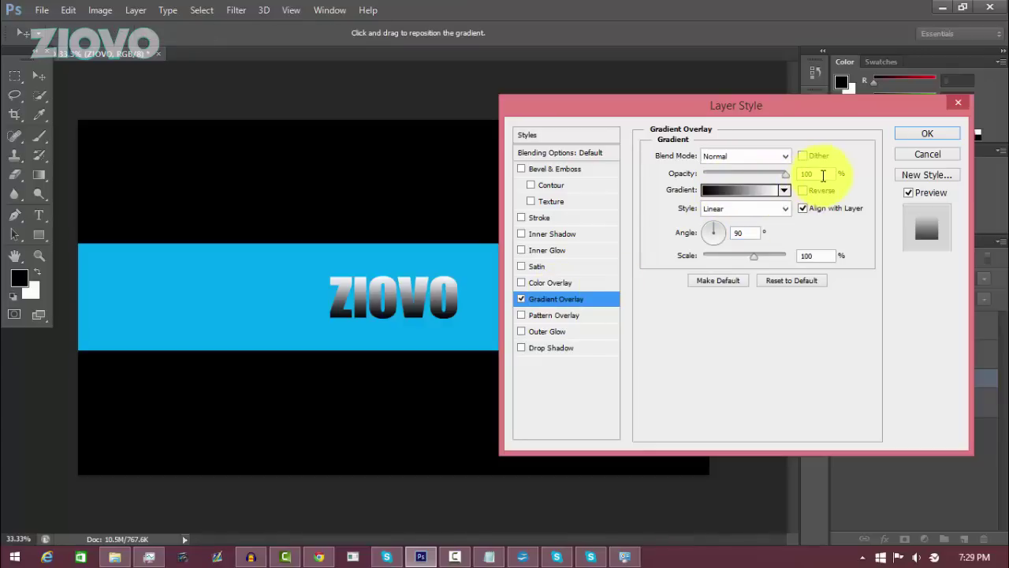
key("BackSpace")
type("5")
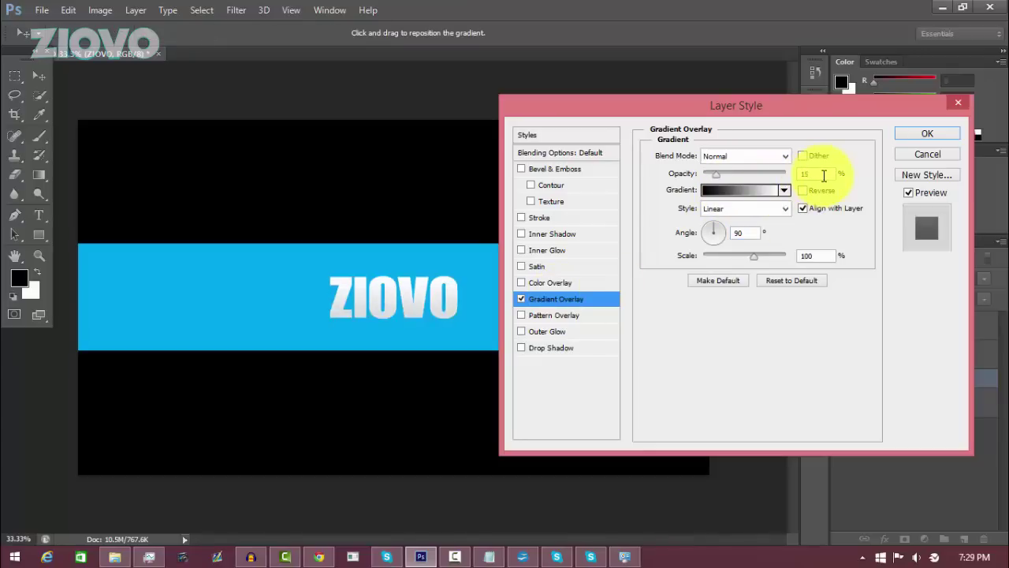
left_click_drag(423, 252, 421, 290)
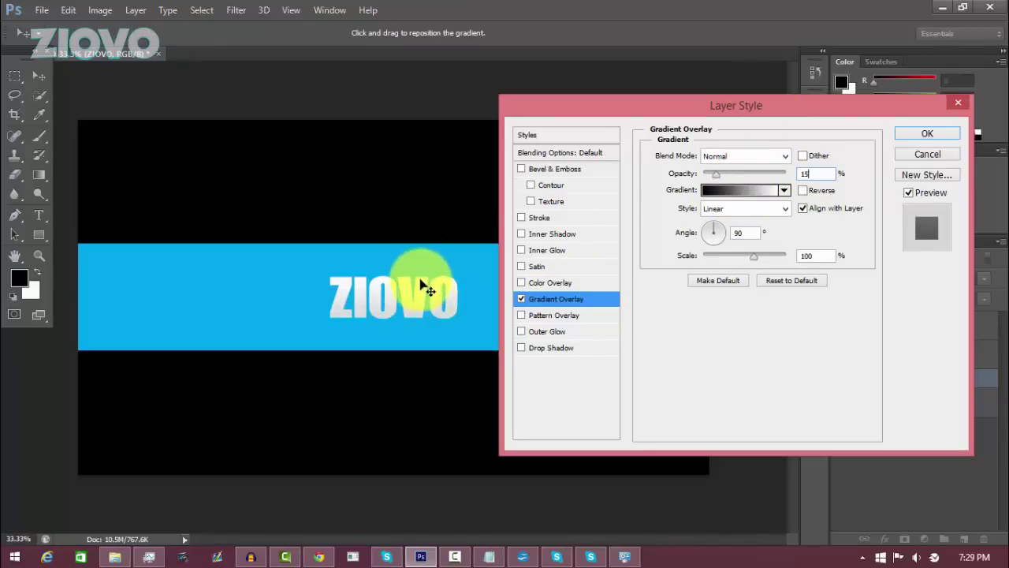
left_click(785, 190)
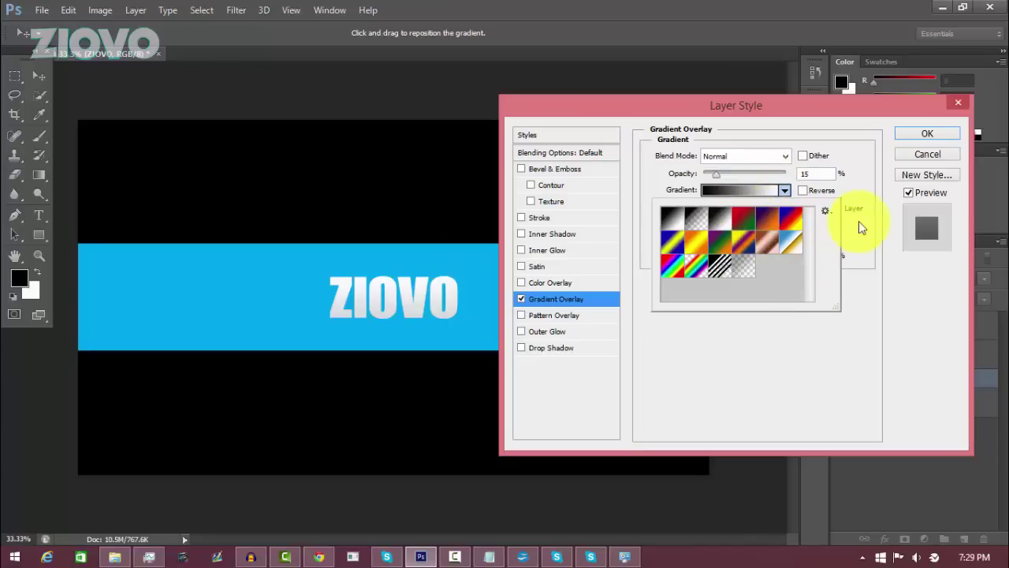
left_click(870, 173)
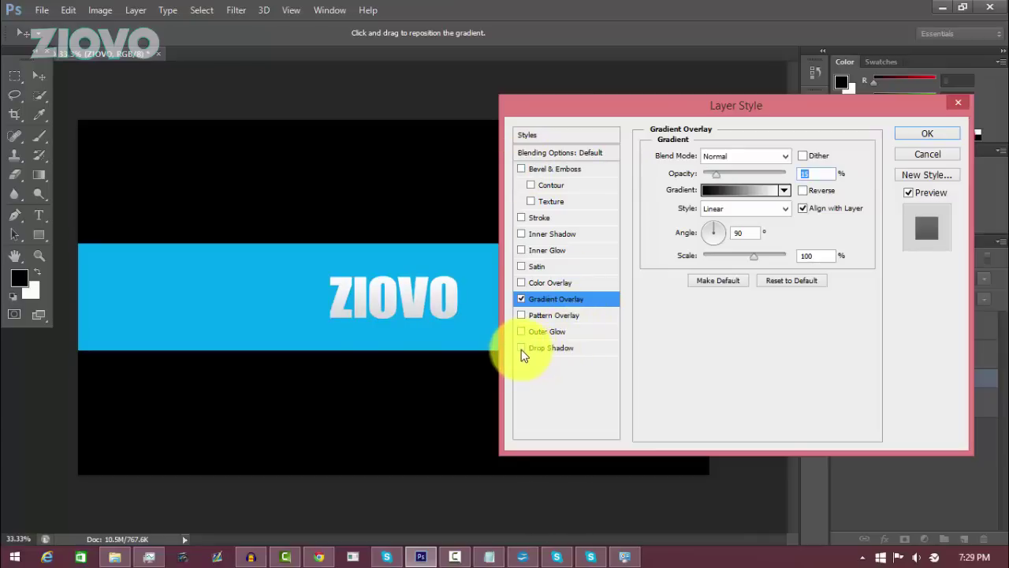
Add a Drop Shadow to ZIOVO with 100% opacity, distance 0, size 33 and spread 44
left_click(539, 349)
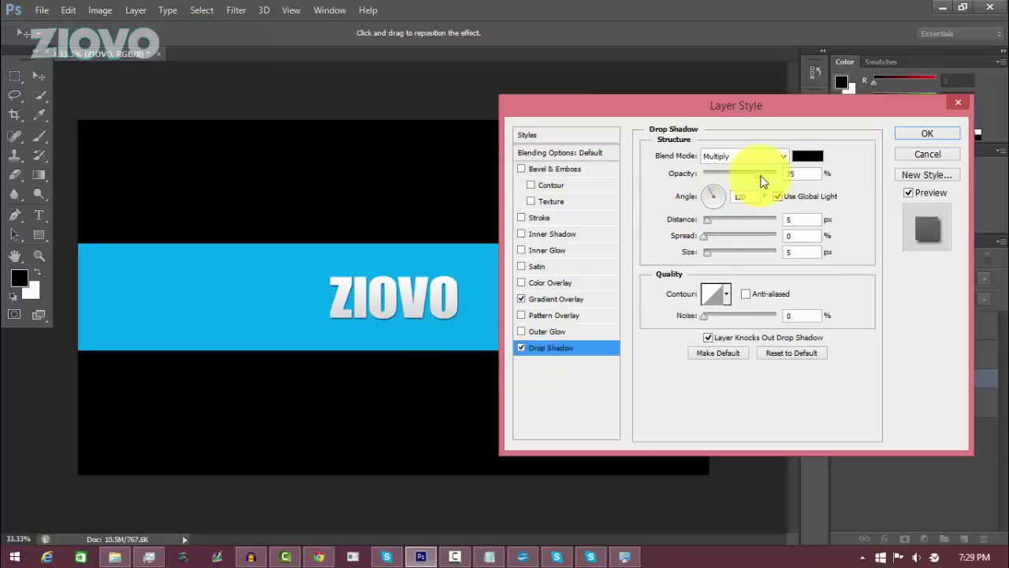
left_click_drag(760, 177, 794, 168)
key("Tab")
key("Tab")
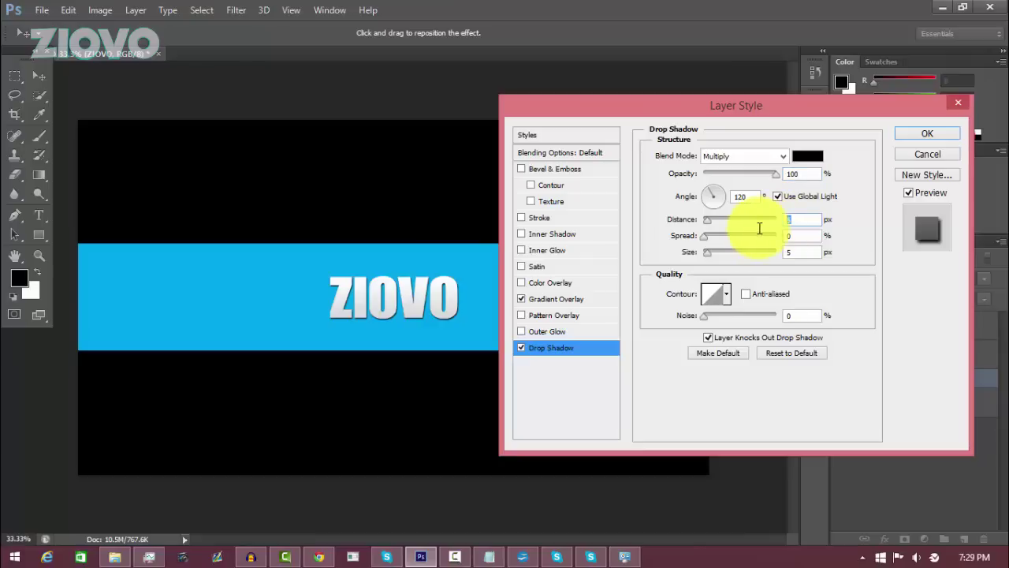
type("0")
key("Tab")
type("33")
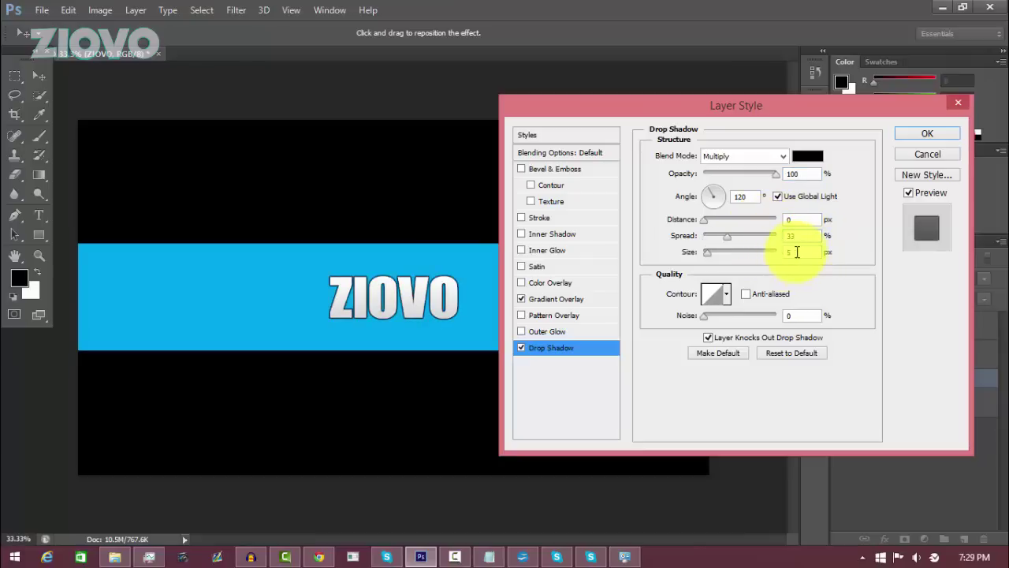
key("Tab")
type("33")
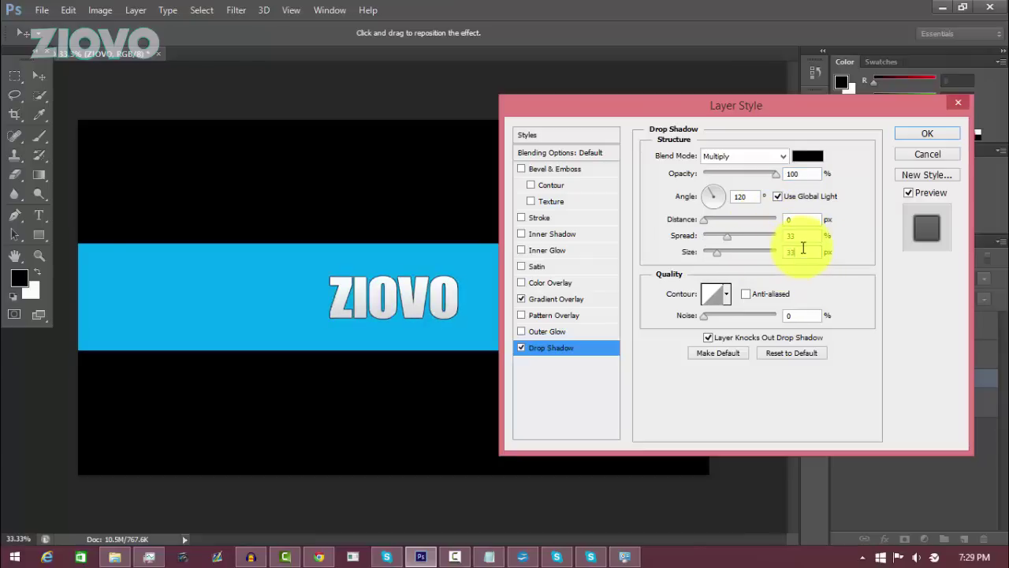
double_click(820, 241)
type("44")
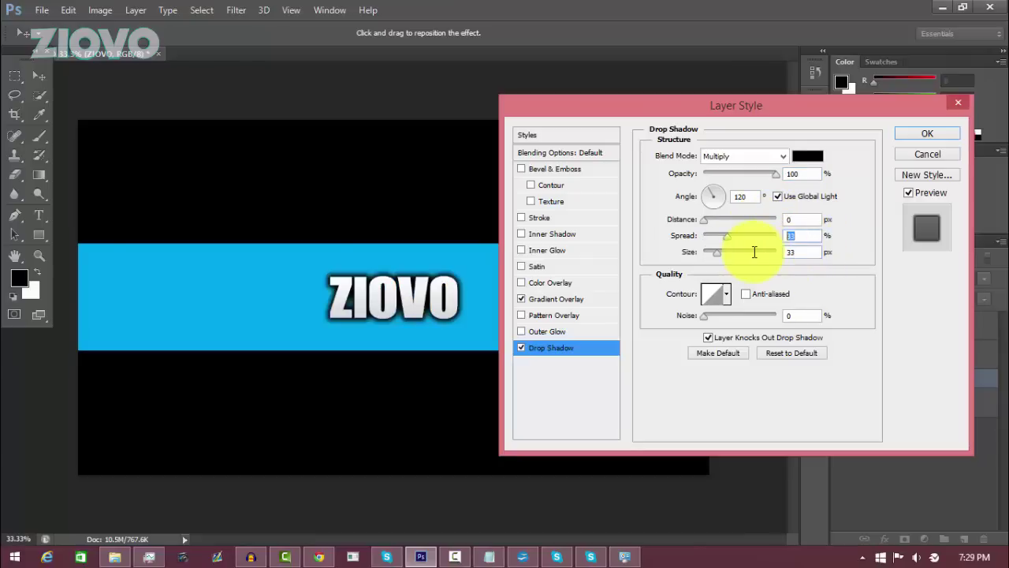